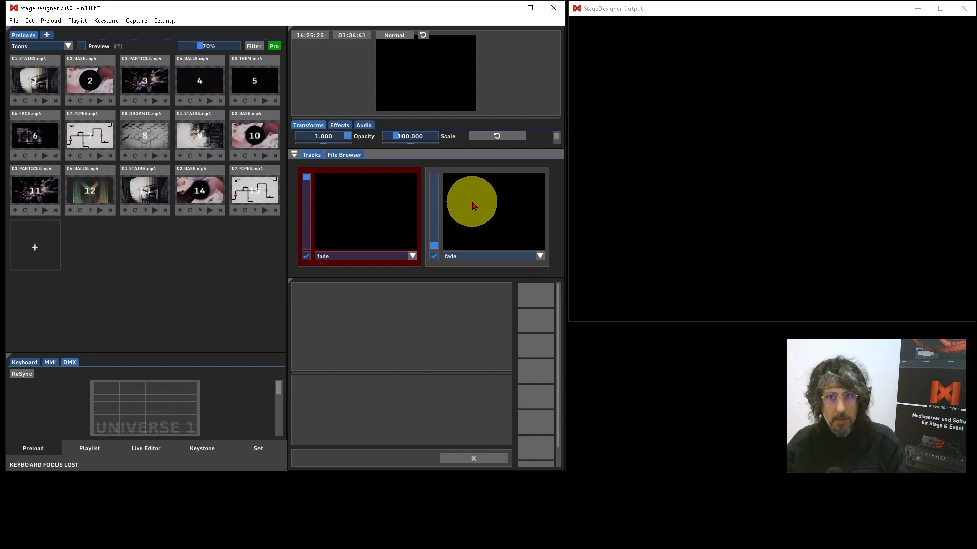
Alternate the active track selection between the two empty tracks
{"action": "left_click", "coordinate": [508, 187]}
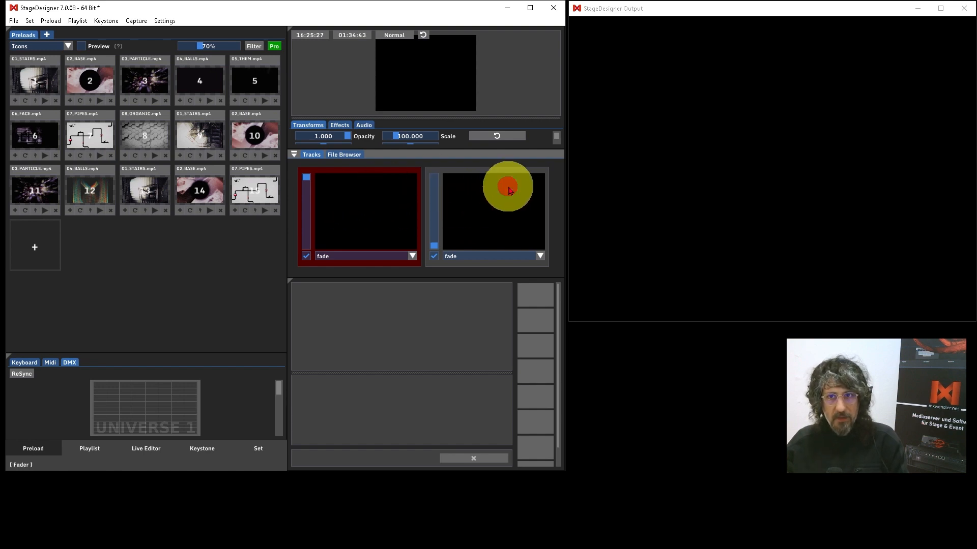
{"action": "left_click", "coordinate": [375, 199]}
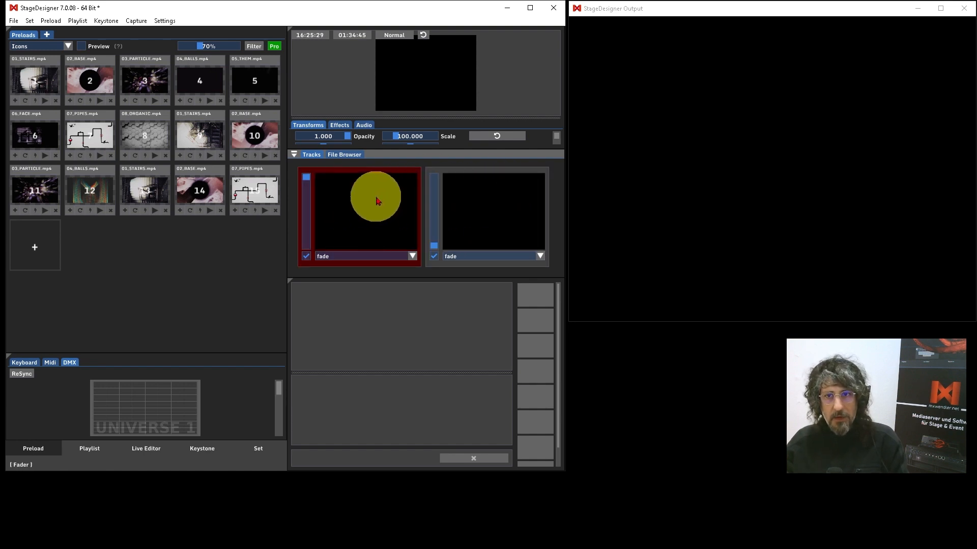
{"action": "left_click", "coordinate": [469, 198]}
{"action": "left_click", "coordinate": [348, 208]}
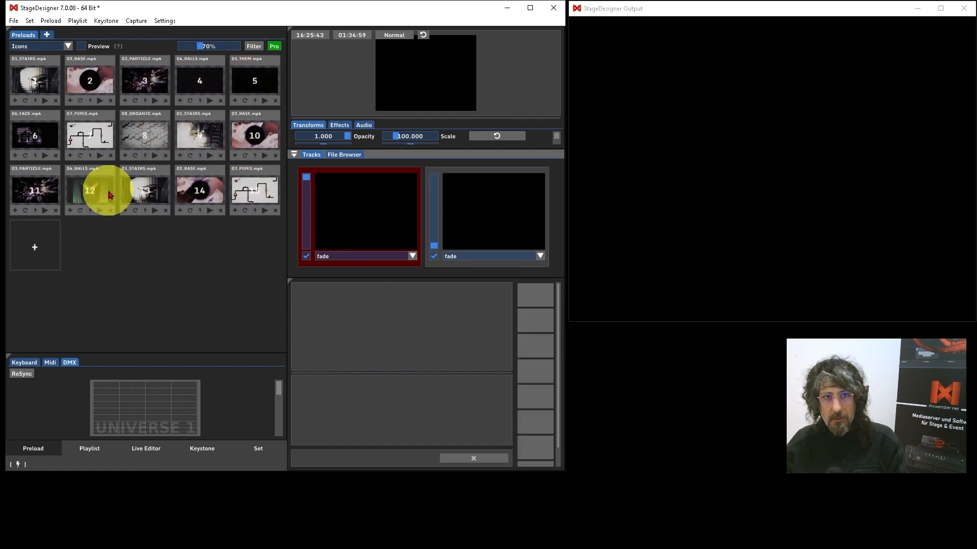
{"action": "left_click", "coordinate": [357, 206]}
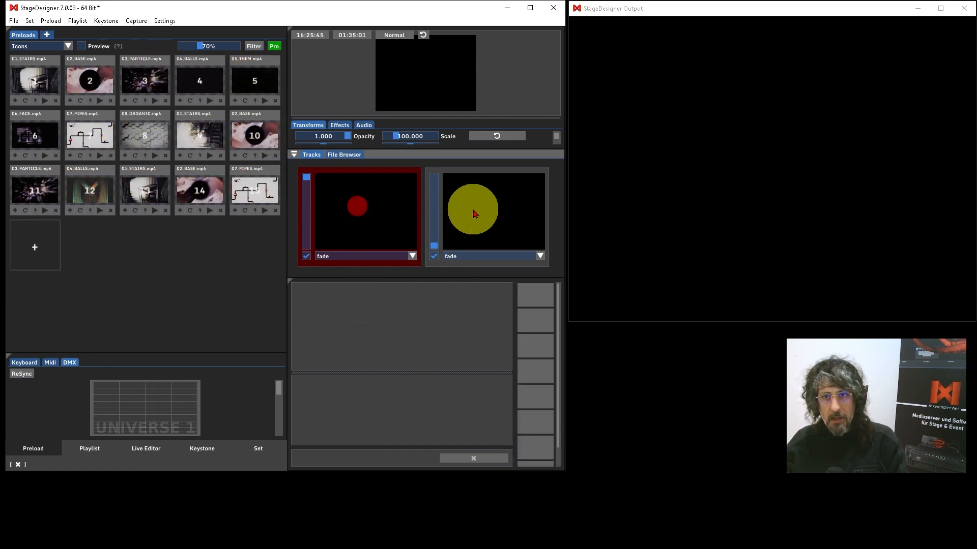
{"action": "left_click", "coordinate": [472, 213]}
{"action": "left_click", "coordinate": [390, 212]}
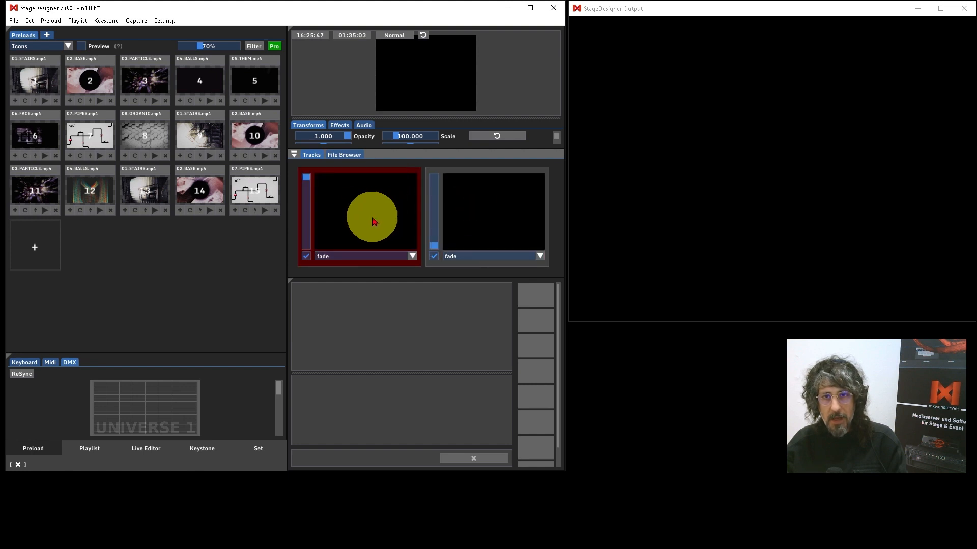
{"action": "left_click", "coordinate": [475, 195]}
Make track 1 active and play the 01_STAIRS.mp4 preload on it
{"action": "left_click", "coordinate": [359, 224]}
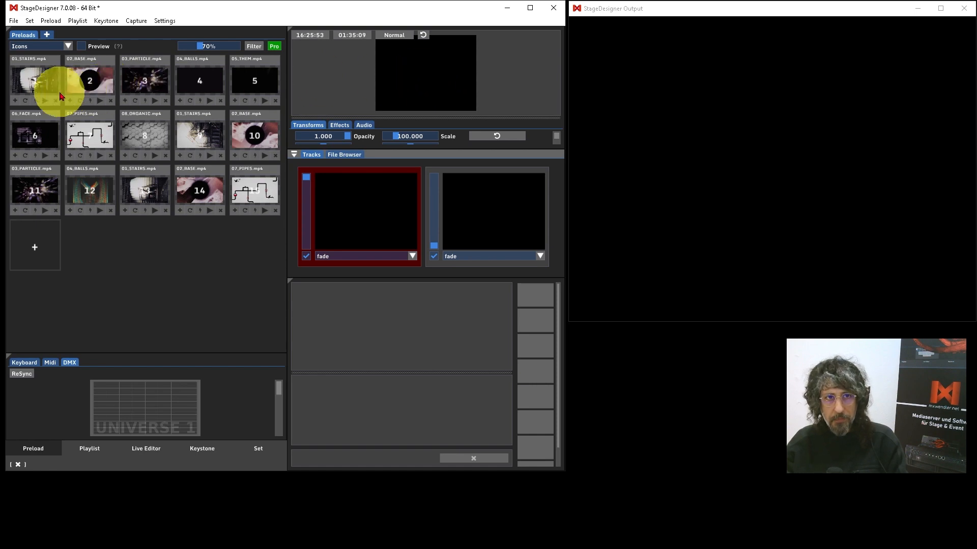
{"action": "left_click", "coordinate": [44, 104]}
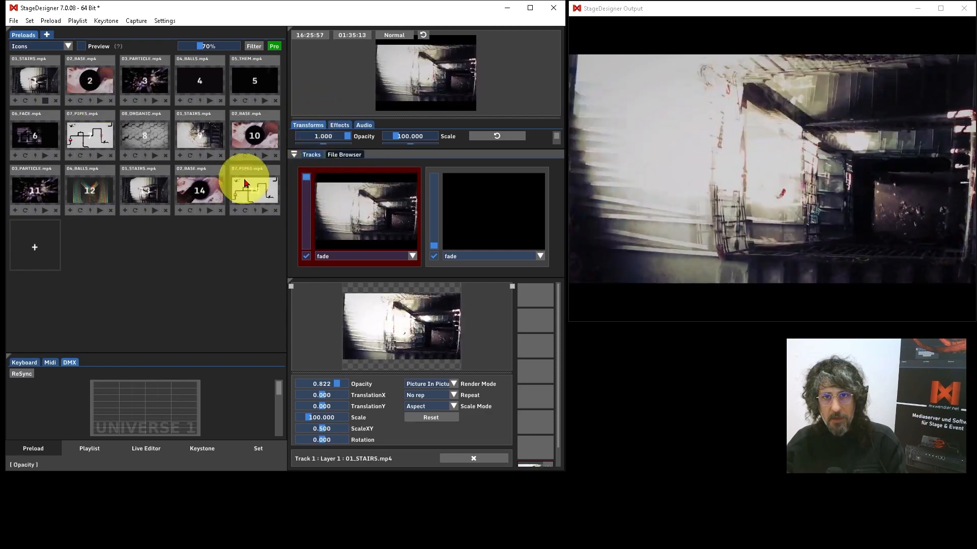
{"action": "left_click", "coordinate": [369, 203]}
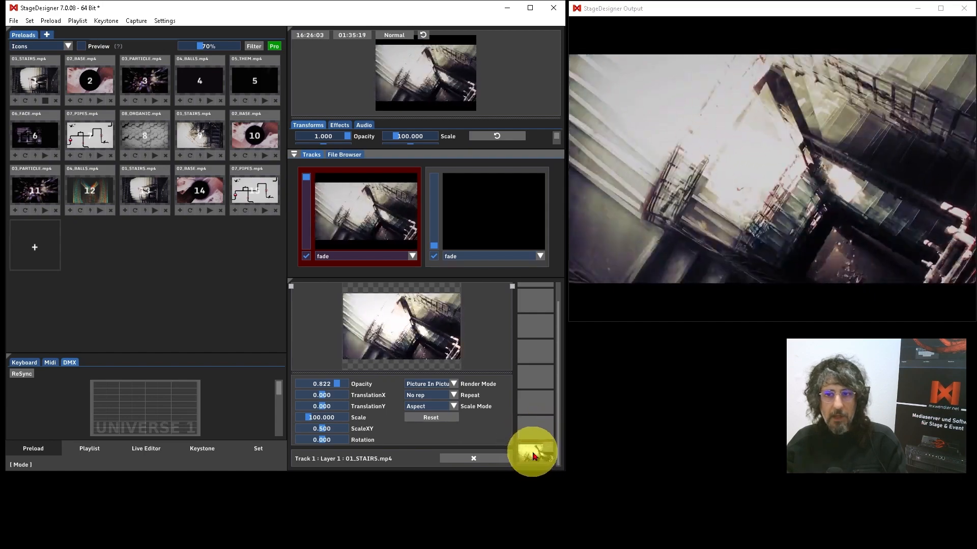
Examine the placement options for target track and layer in the settings of the 01_STAIRS.mp4 preload
{"action": "double_click", "coordinate": [37, 81]}
{"action": "left_click", "coordinate": [259, 263]}
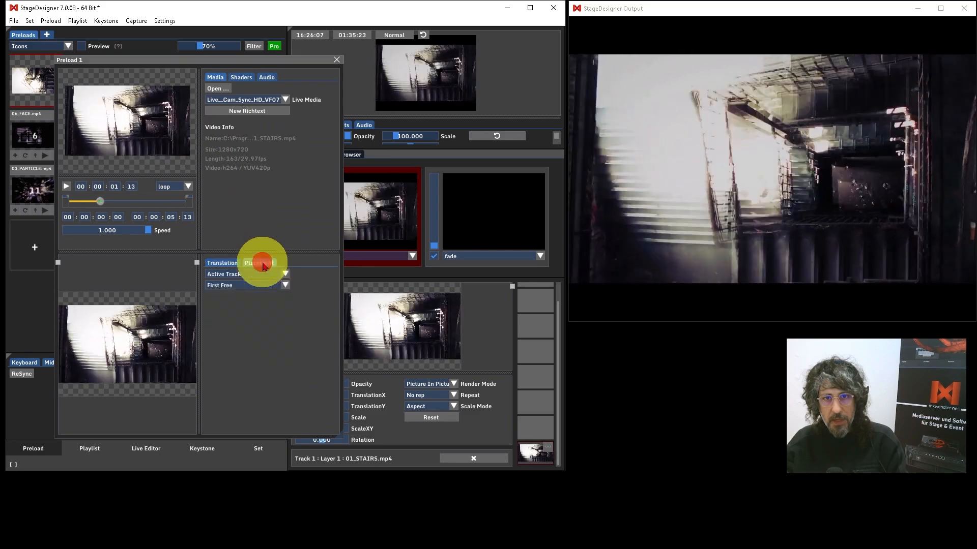
{"action": "left_click", "coordinate": [285, 274]}
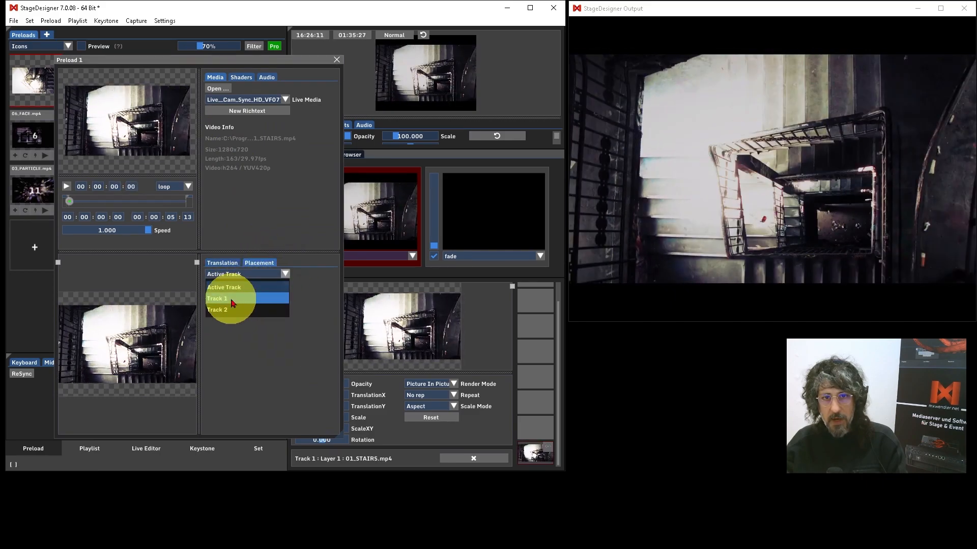
{"action": "left_click", "coordinate": [282, 274]}
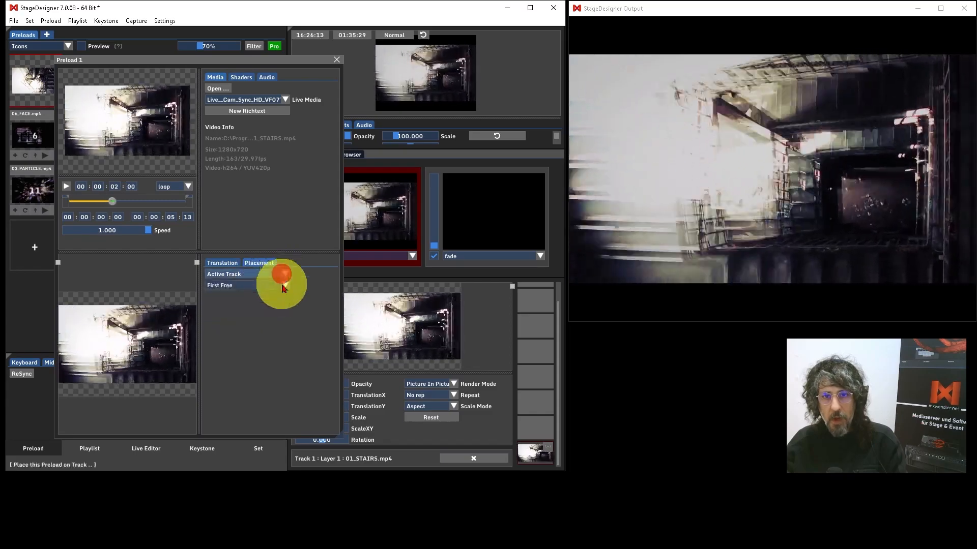
{"action": "left_click", "coordinate": [283, 286]}
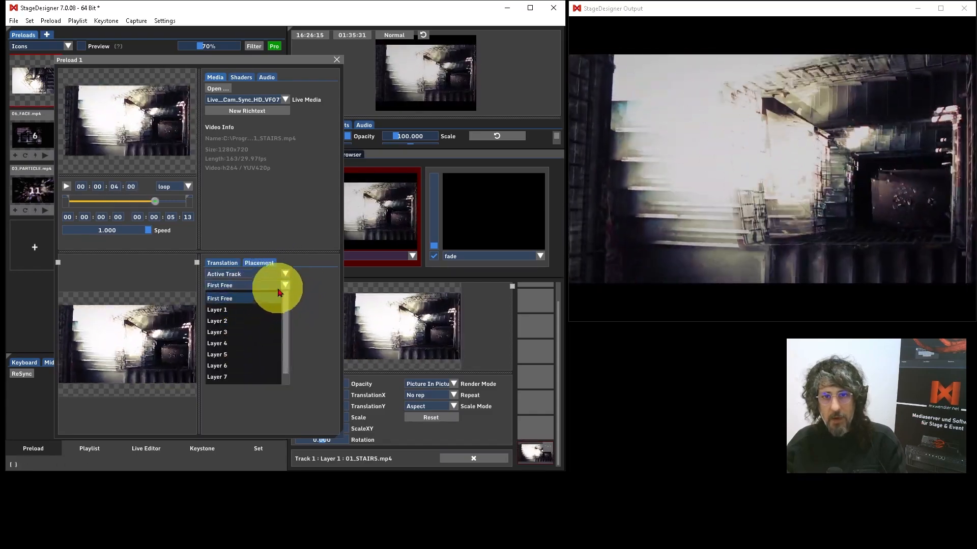
{"action": "left_click", "coordinate": [279, 286]}
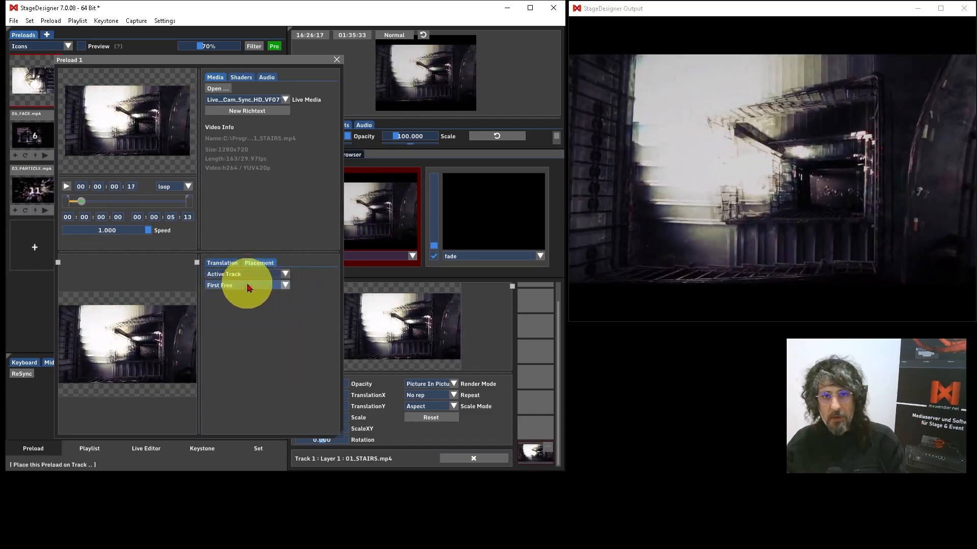
{"action": "left_click", "coordinate": [336, 59]}
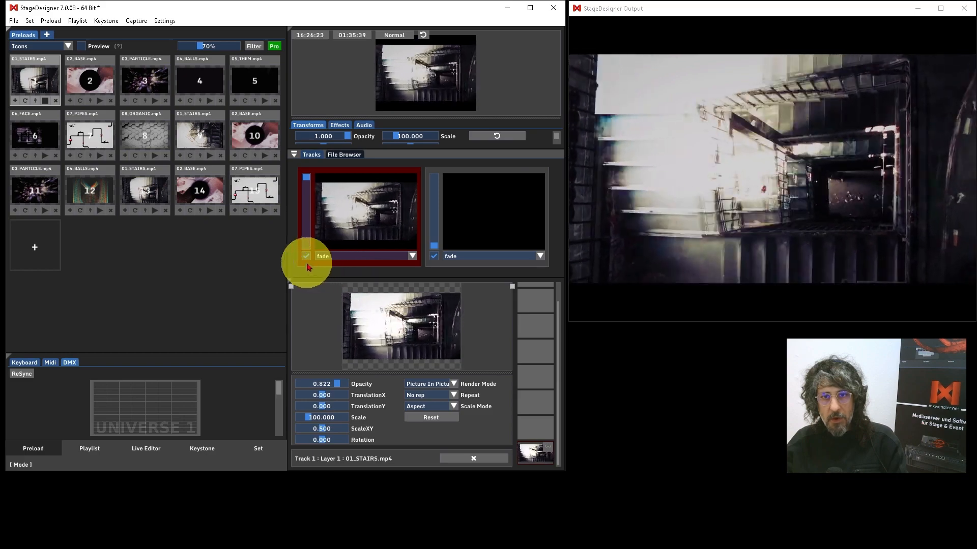
Make track 2 active and play the 03_PARTICLE.mp4 preload on it
{"action": "left_click", "coordinate": [474, 193]}
{"action": "left_click", "coordinate": [375, 197]}
{"action": "left_click", "coordinate": [501, 202]}
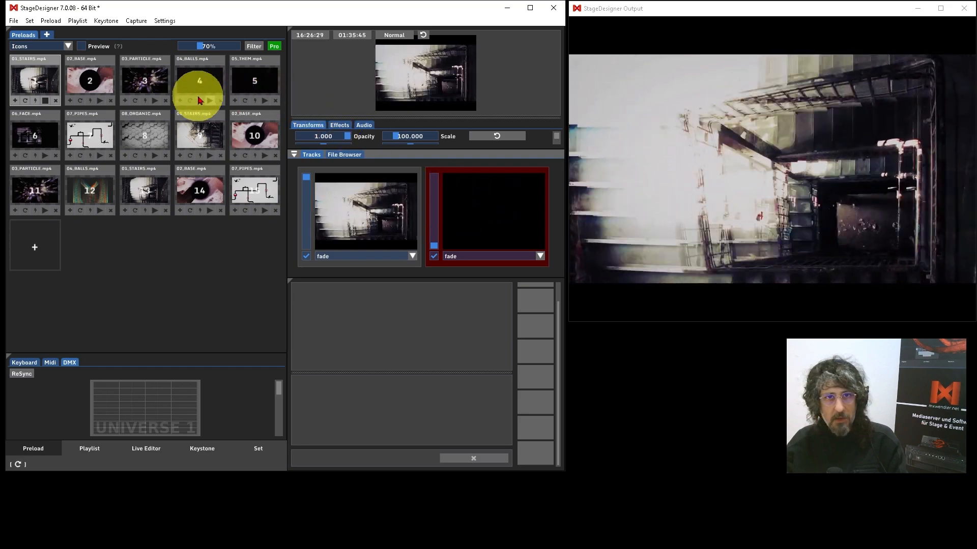
{"action": "left_click", "coordinate": [155, 101]}
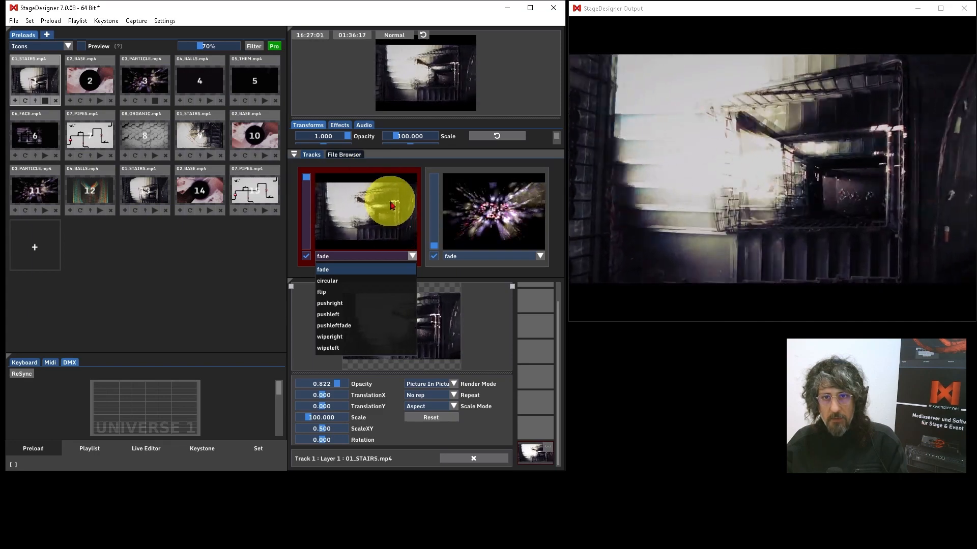
Try the circular and flip transition modes on track 1, testing each with the track 2 fader
{"action": "left_click", "coordinate": [327, 281]}
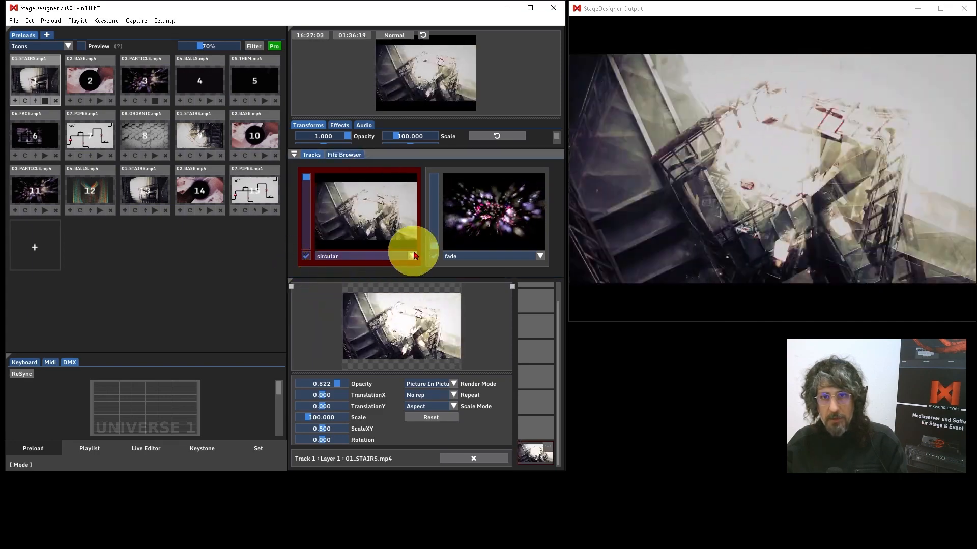
{"action": "mouse_move", "coordinate": [434, 245]}
{"action": "left_mouse_down"}
{"action": "mouse_move", "coordinate": [436, 176]}
{"action": "mouse_move", "coordinate": [429, 254]}
{"action": "left_mouse_up"}
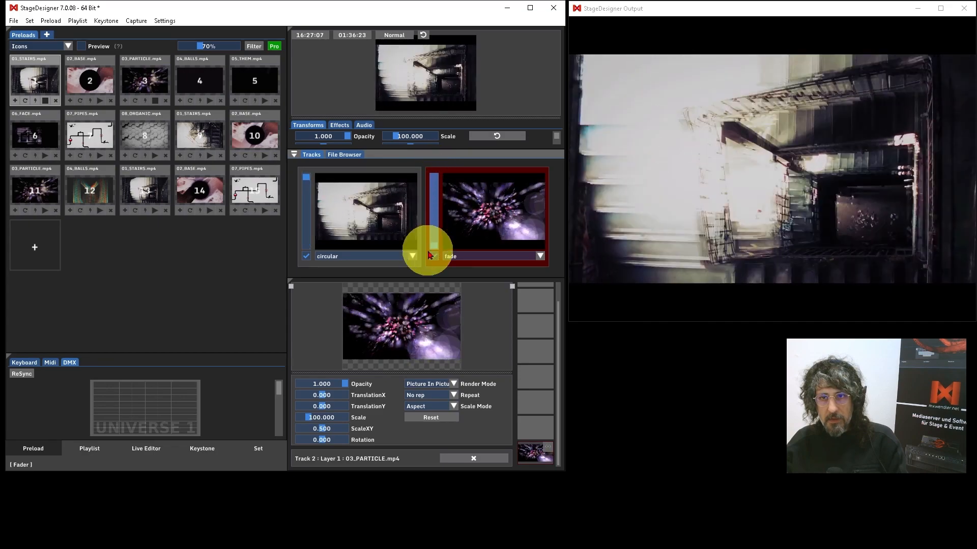
{"action": "left_click", "coordinate": [412, 255]}
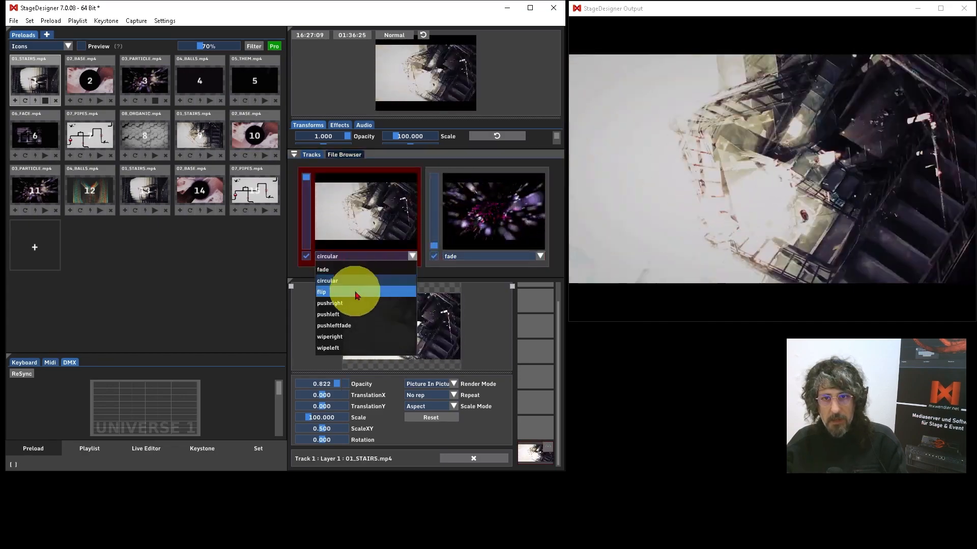
{"action": "left_click", "coordinate": [354, 293]}
{"action": "left_click", "coordinate": [427, 246]}
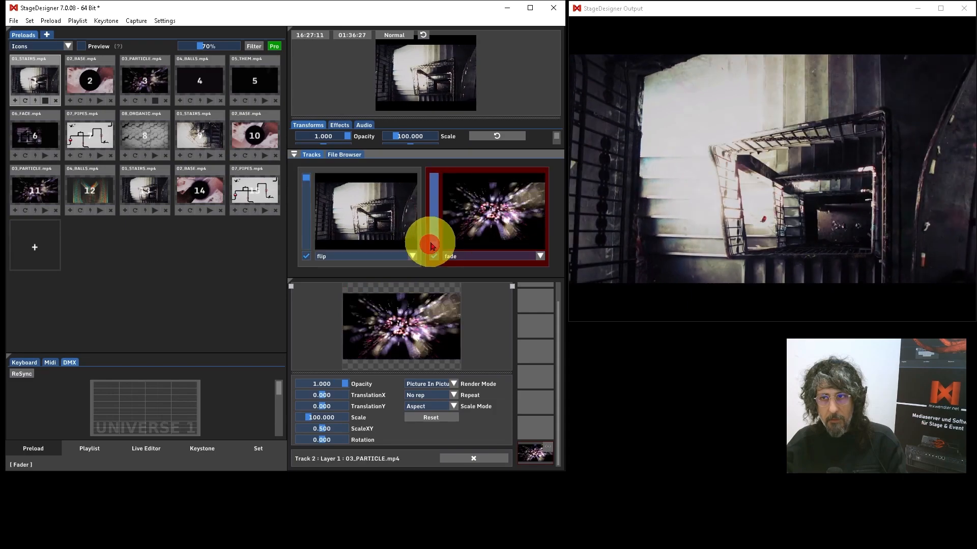
{"action": "mouse_move", "coordinate": [431, 246]}
{"action": "left_mouse_down"}
{"action": "mouse_move", "coordinate": [434, 188]}
{"action": "mouse_move", "coordinate": [436, 251]}
{"action": "left_mouse_up"}
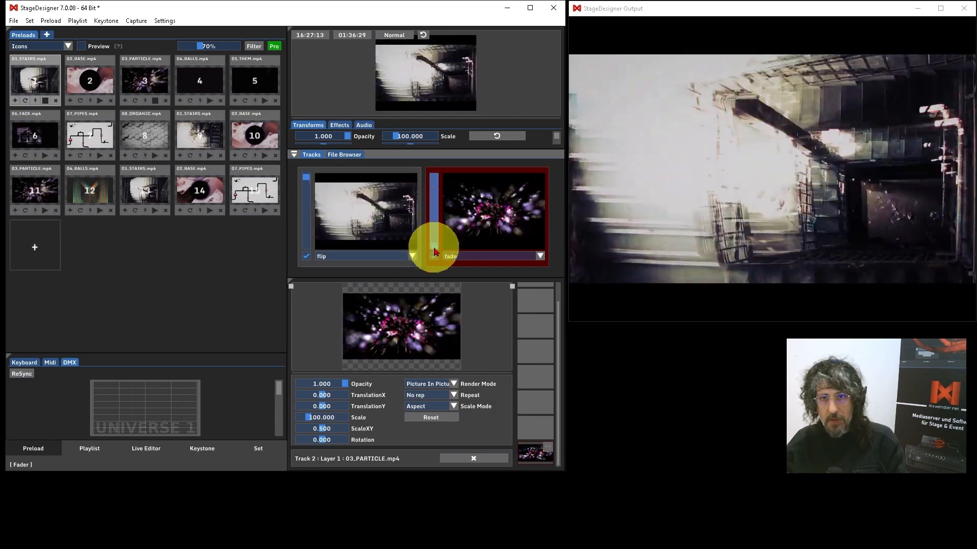
Set track 1's transition mode to pushright and test its fader, returning it to full
{"action": "left_click", "coordinate": [412, 256]}
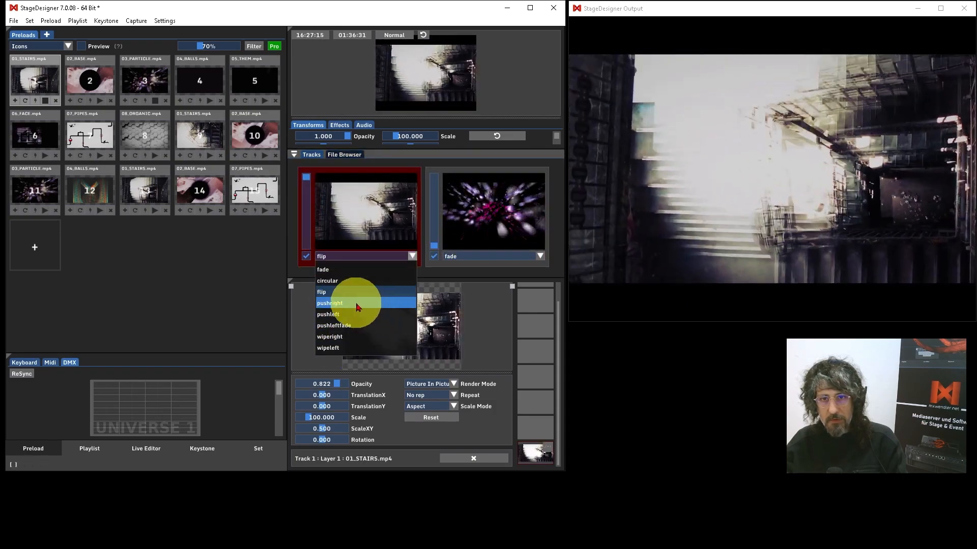
{"action": "left_click", "coordinate": [358, 304]}
{"action": "left_click", "coordinate": [412, 256]}
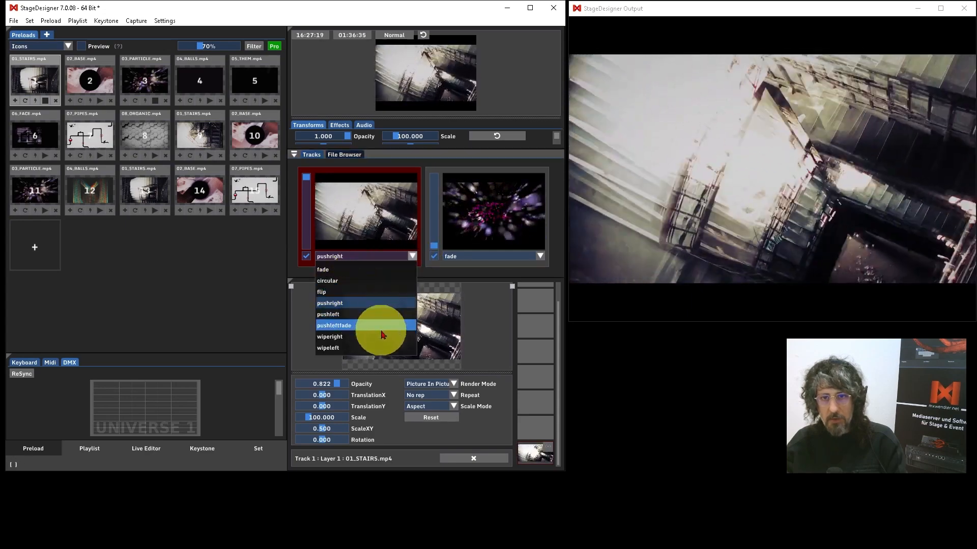
{"action": "left_click", "coordinate": [412, 256]}
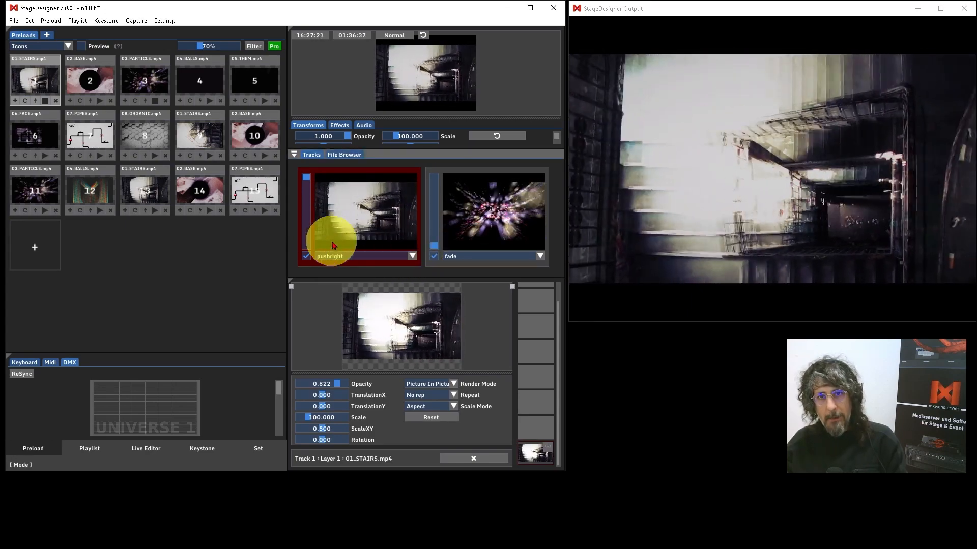
{"action": "mouse_move", "coordinate": [304, 182]}
{"action": "left_mouse_down"}
{"action": "mouse_move", "coordinate": [306, 250]}
{"action": "mouse_move", "coordinate": [300, 170]}
{"action": "left_mouse_up"}
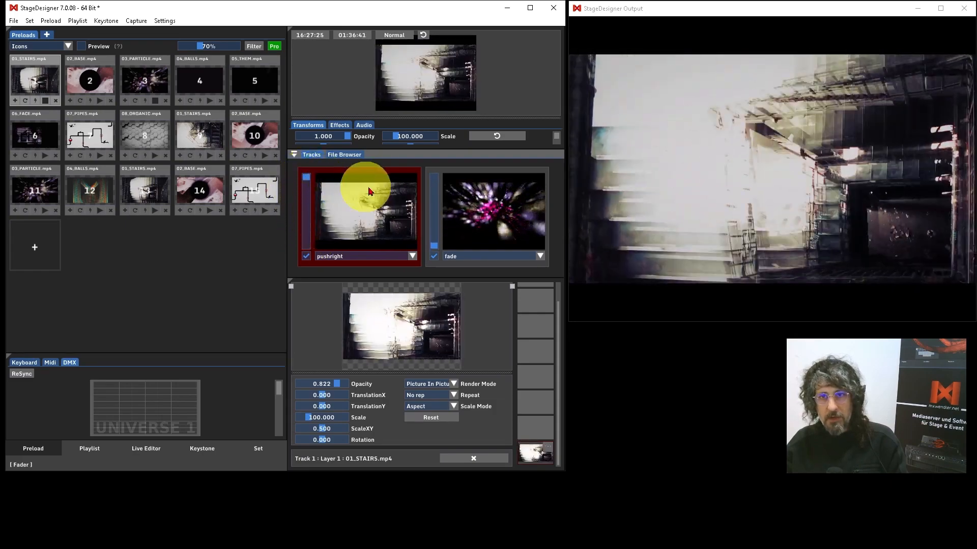
Switch between the two tracks and set both faders to about the halfway position to blend their clips
{"action": "left_click", "coordinate": [464, 192]}
{"action": "left_click", "coordinate": [371, 203]}
{"action": "left_click", "coordinate": [464, 194]}
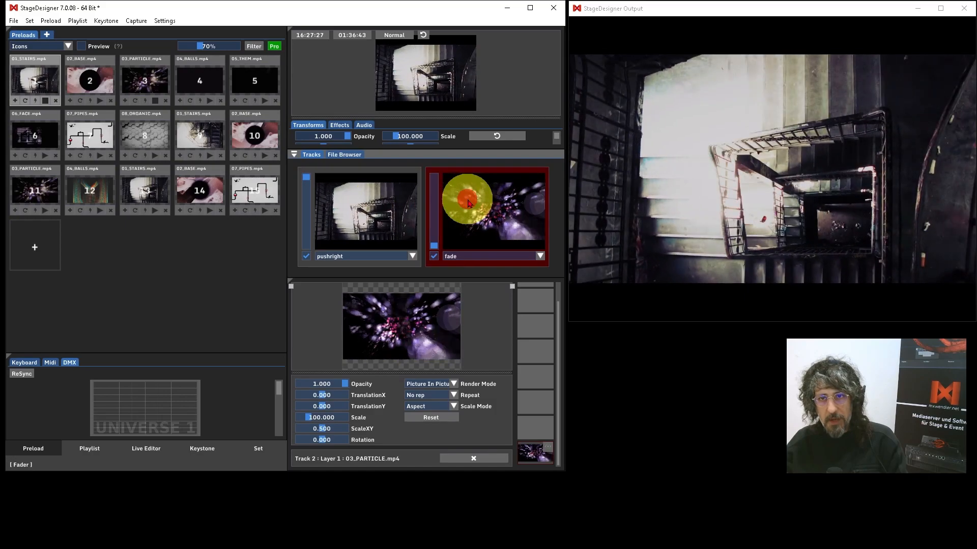
{"action": "left_click", "coordinate": [390, 206]}
{"action": "left_click_drag", "start_coordinate": [302, 175], "coordinate": [309, 210]}
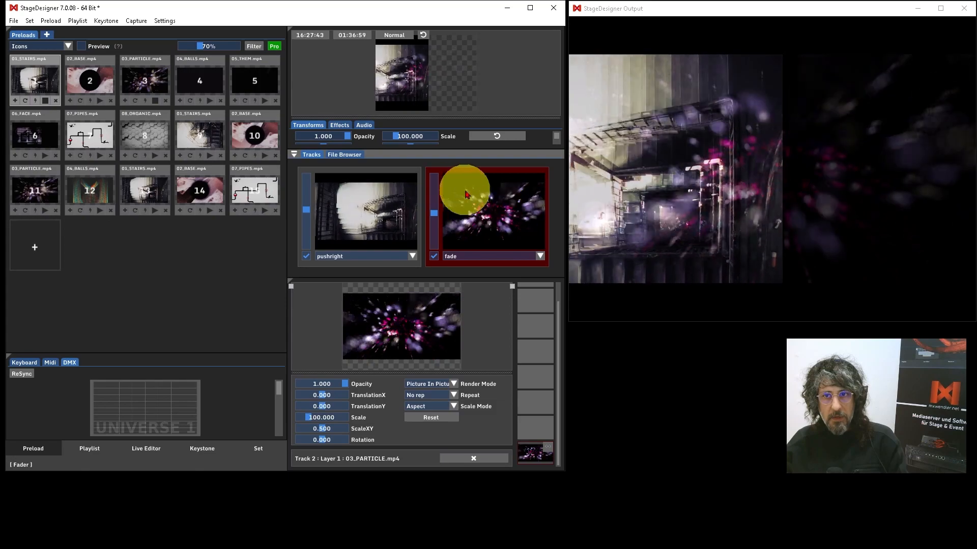
Examine the default track count in the Windows startup track settings, keep it at 4 and accept the settings
{"action": "left_click", "coordinate": [164, 21]}
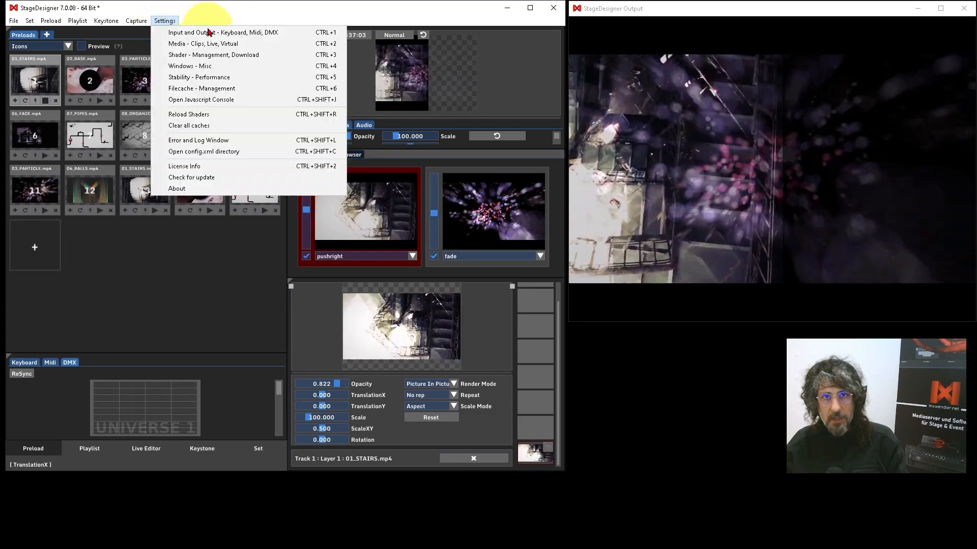
{"action": "left_click", "coordinate": [195, 65]}
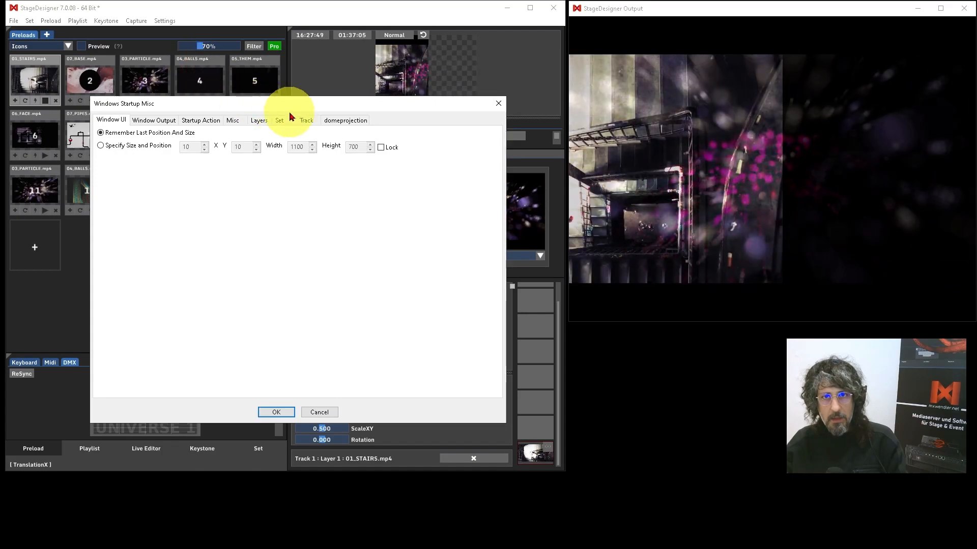
{"action": "left_click", "coordinate": [307, 120]}
{"action": "left_click_drag", "start_coordinate": [306, 108], "coordinate": [268, 135]}
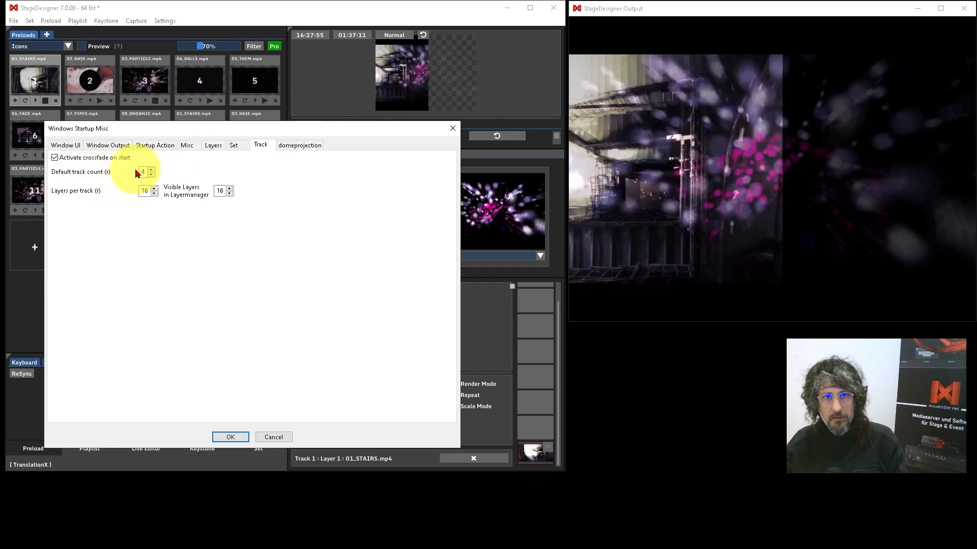
{"action": "left_click", "coordinate": [152, 174]}
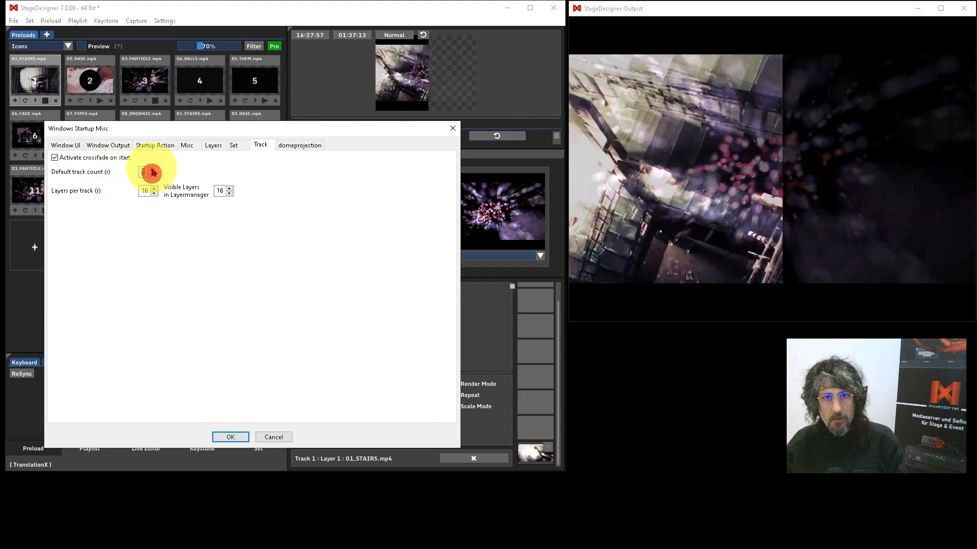
{"action": "left_click", "coordinate": [151, 169]}
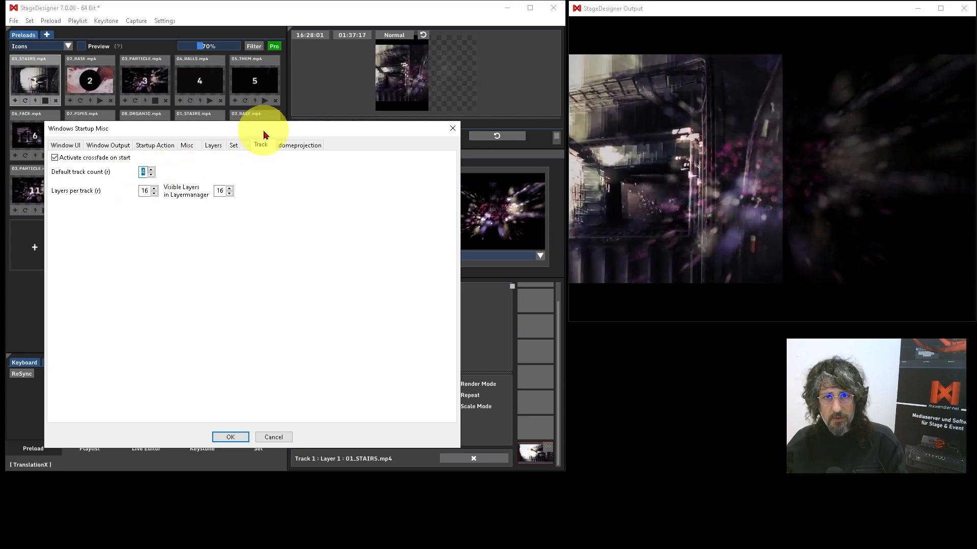
{"action": "left_click_drag", "start_coordinate": [264, 128], "coordinate": [763, 146]}
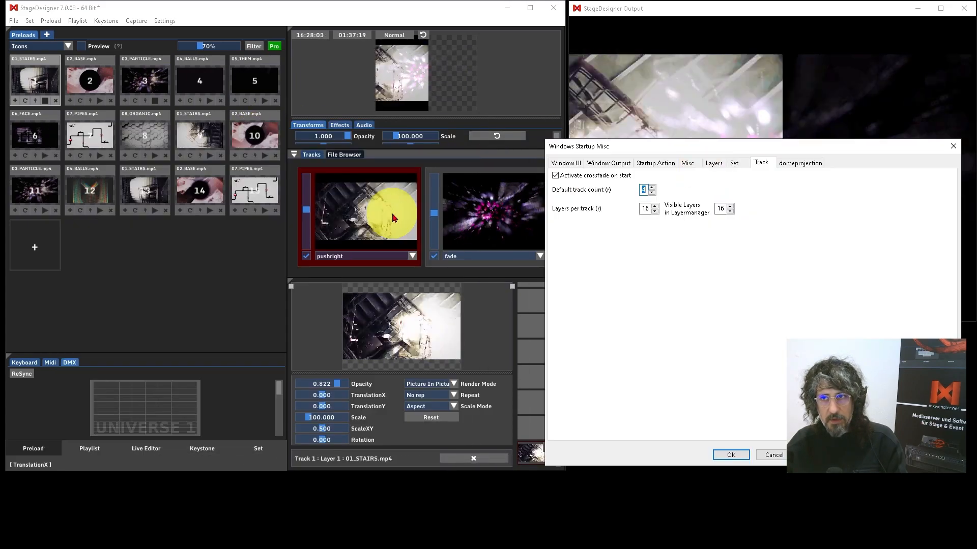
{"action": "left_click", "coordinate": [653, 191]}
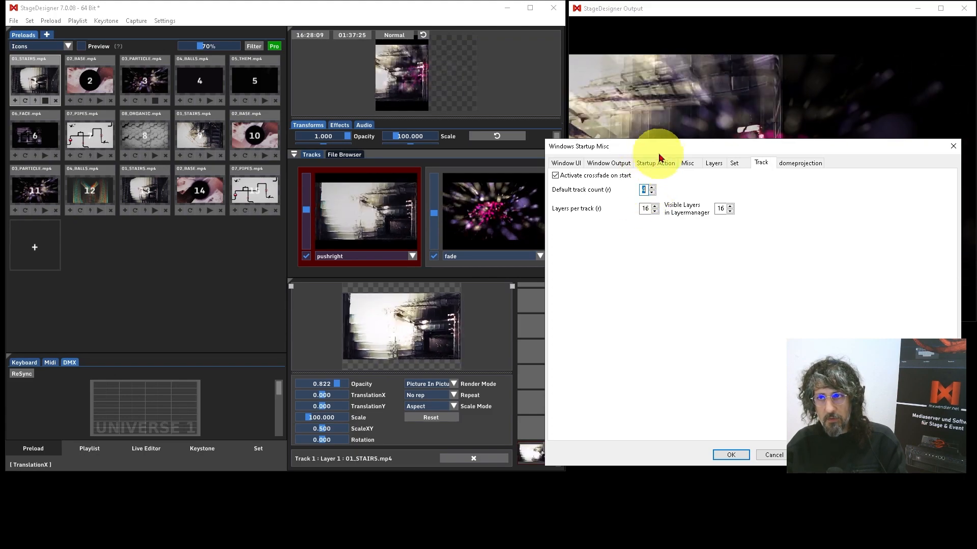
{"action": "left_click_drag", "start_coordinate": [649, 147], "coordinate": [637, 155]}
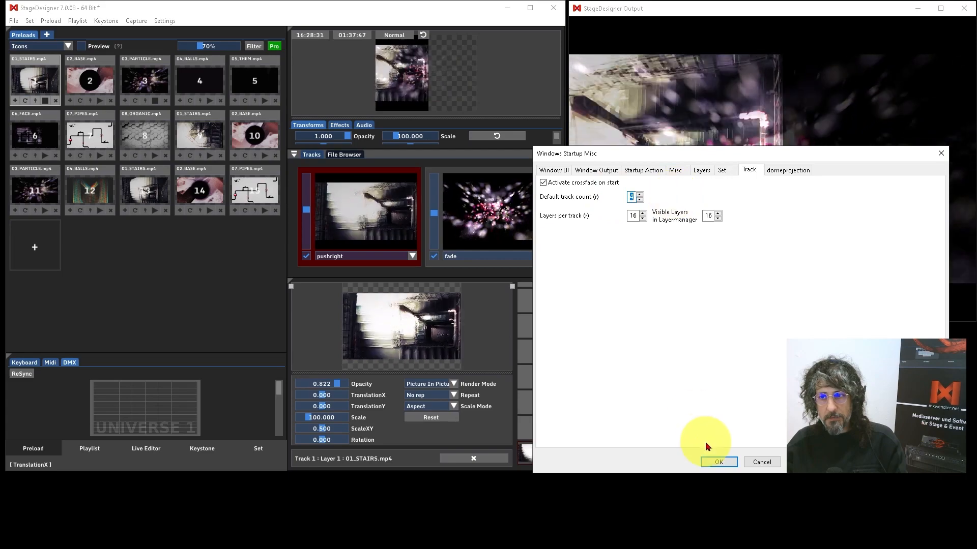
{"action": "left_click", "coordinate": [714, 462]}
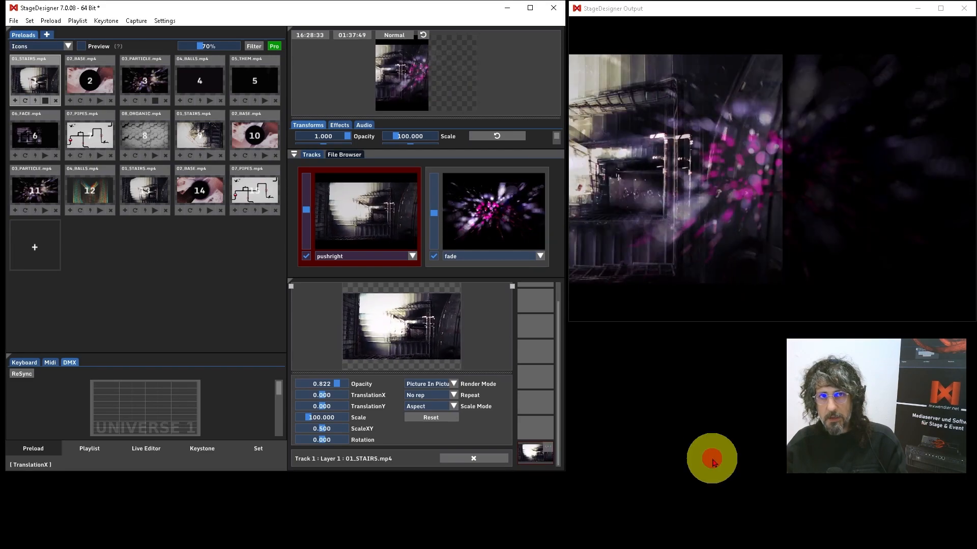
Switch the active track between the particle clip and the stairs clip, ending on track 1
{"action": "left_click", "coordinate": [480, 198]}
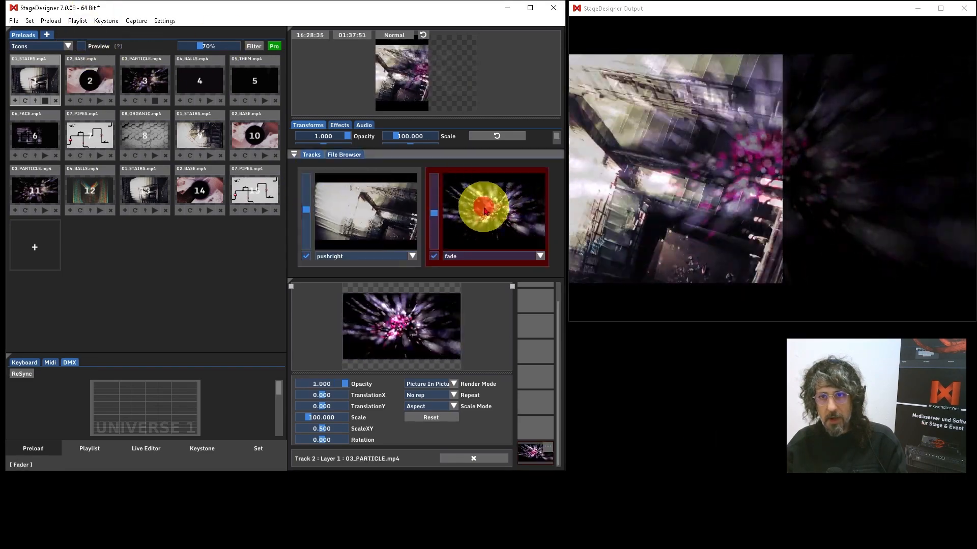
{"action": "left_click", "coordinate": [392, 209]}
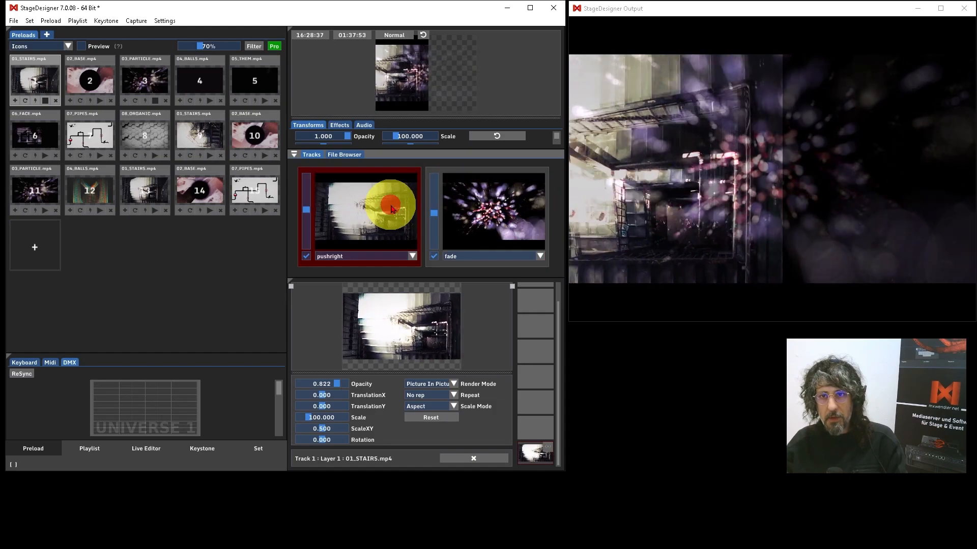
{"action": "left_click", "coordinate": [494, 217]}
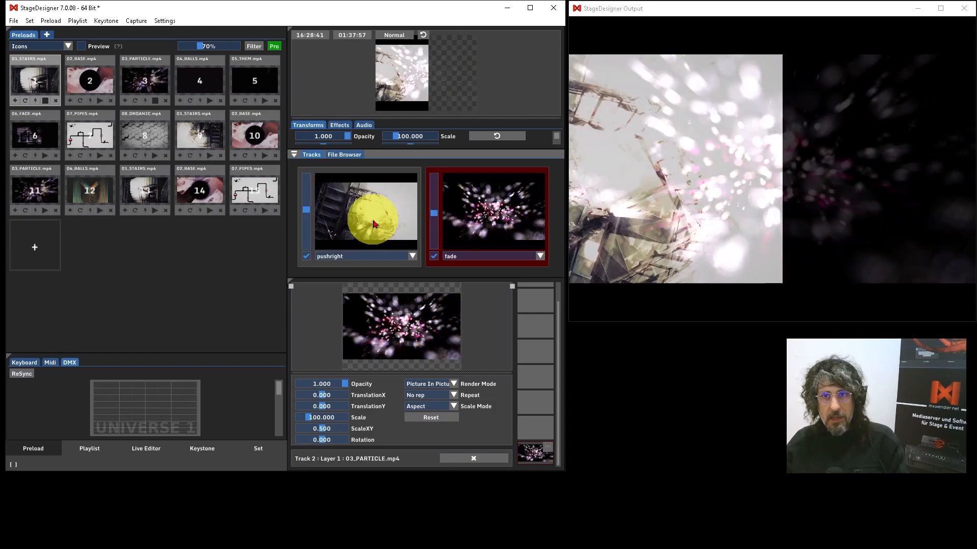
{"action": "left_click", "coordinate": [377, 221]}
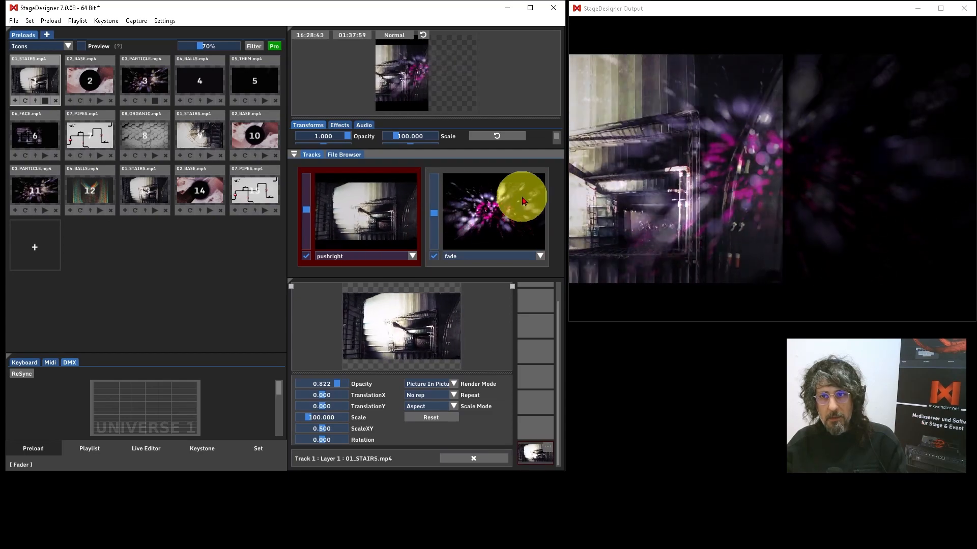